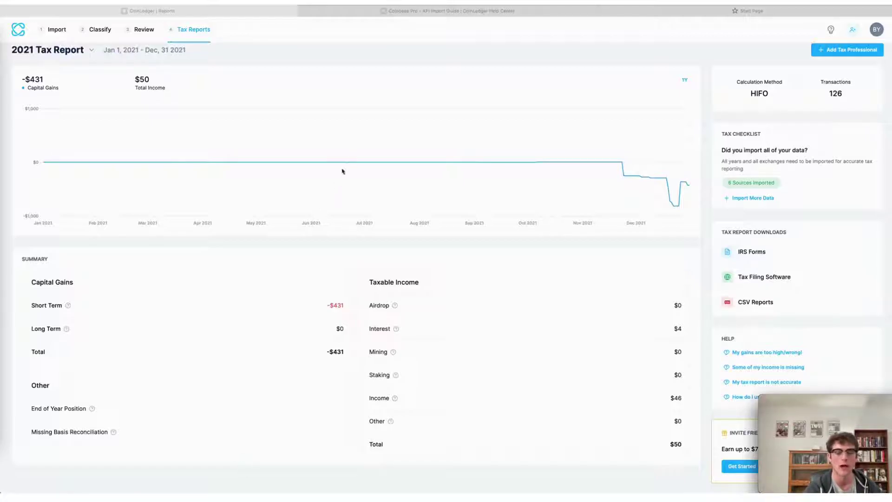
- Leave the 2021 Tax Report for the Import page, showing Coinbase Pro #2's 23 transactions
{"action": "left_click", "coordinate": [58, 34]}
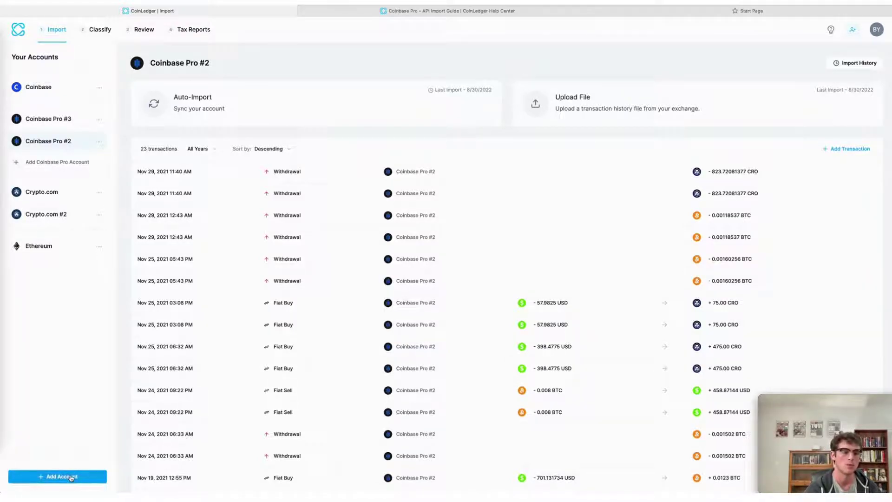
- Search the exchange list for 'coin' and add a new Coinbase Pro account, Coinbase Pro #3
{"action": "left_click", "coordinate": [86, 479]}
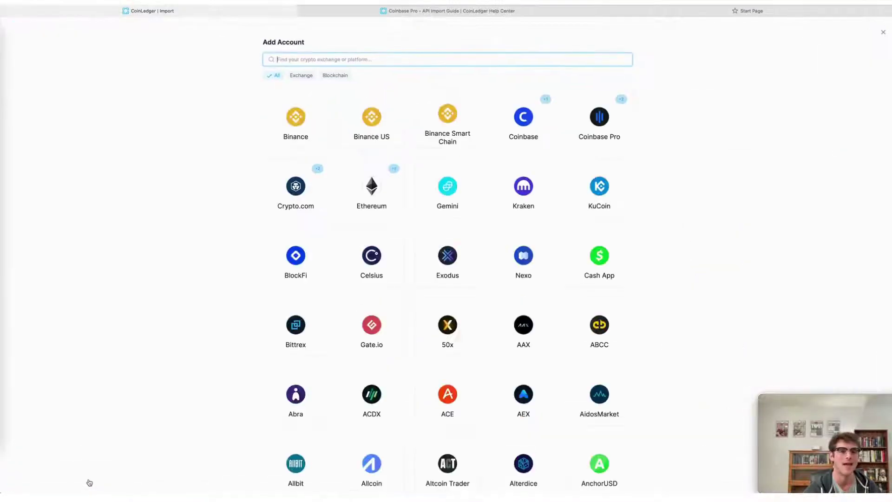
{"action": "type", "text": "co"}
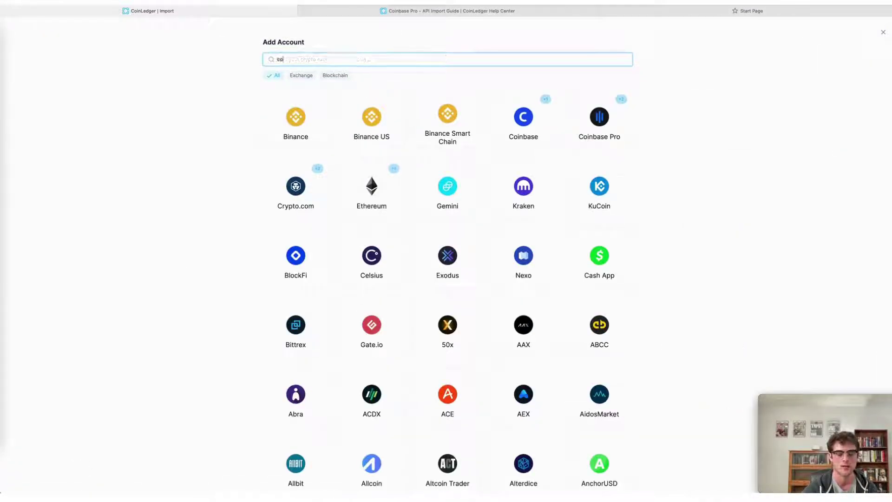
{"action": "type", "text": "inbas"}
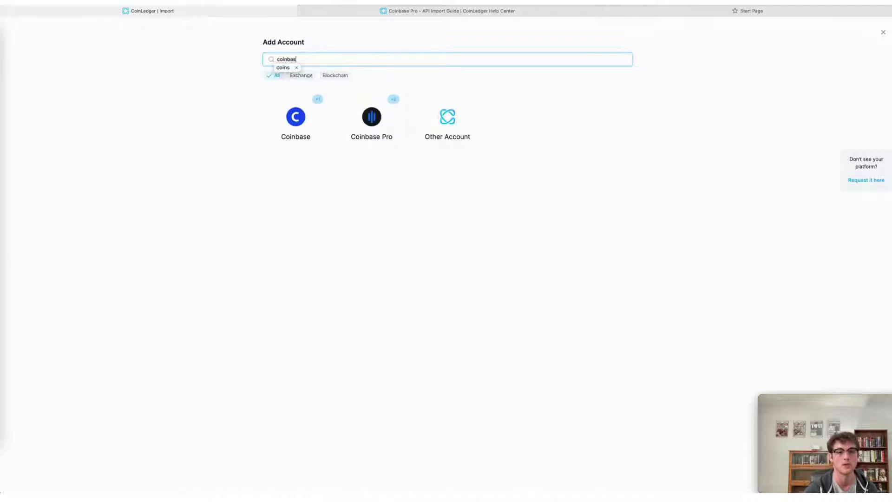
{"action": "key", "text": "BackSpace"}
{"action": "key", "text": "BackSpace"}
{"action": "key", "text": "BackSpace"}
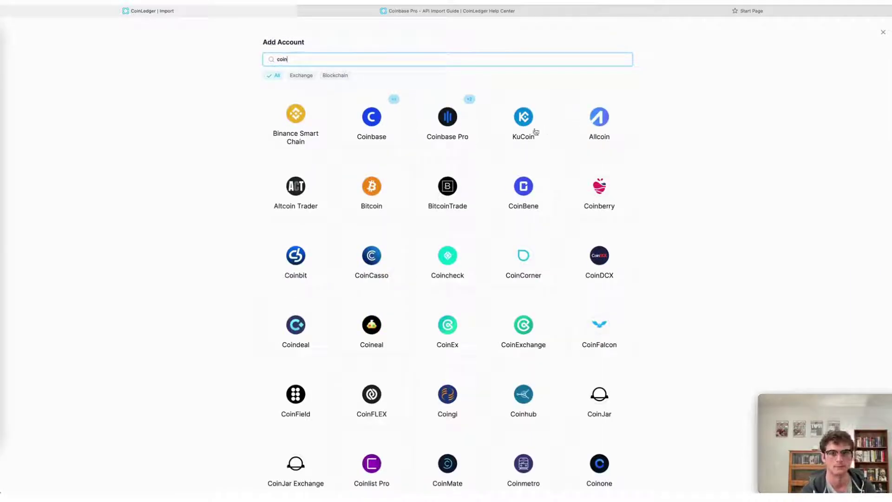
{"action": "left_click", "coordinate": [461, 121]}
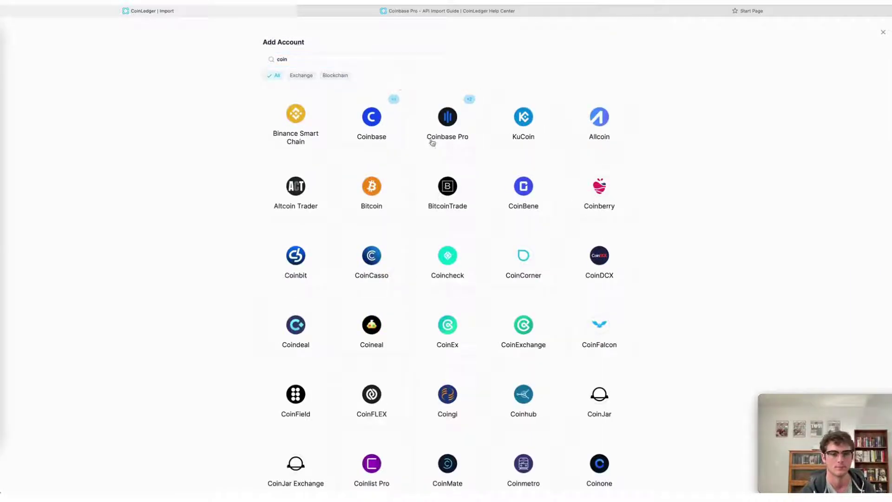
{"action": "left_click", "coordinate": [432, 141]}
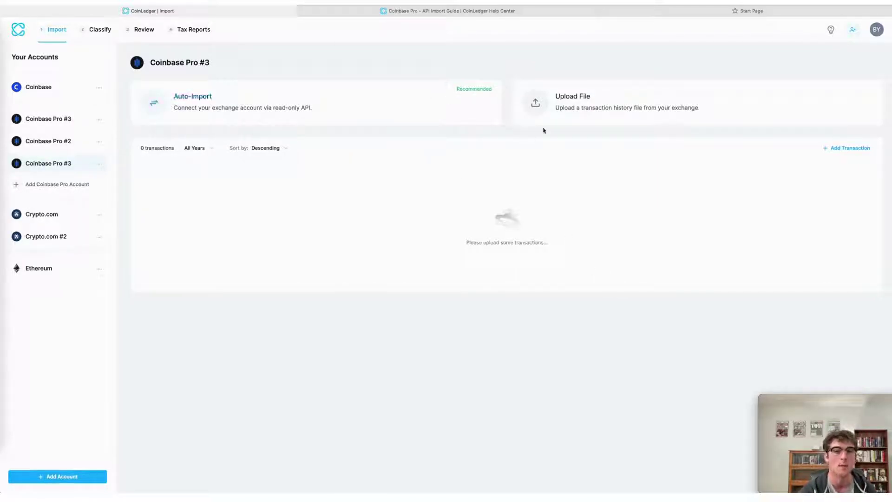
- Check the Coinbase Pro file and API import guides, then start the Auto-Import API connection
{"action": "left_click", "coordinate": [575, 125]}
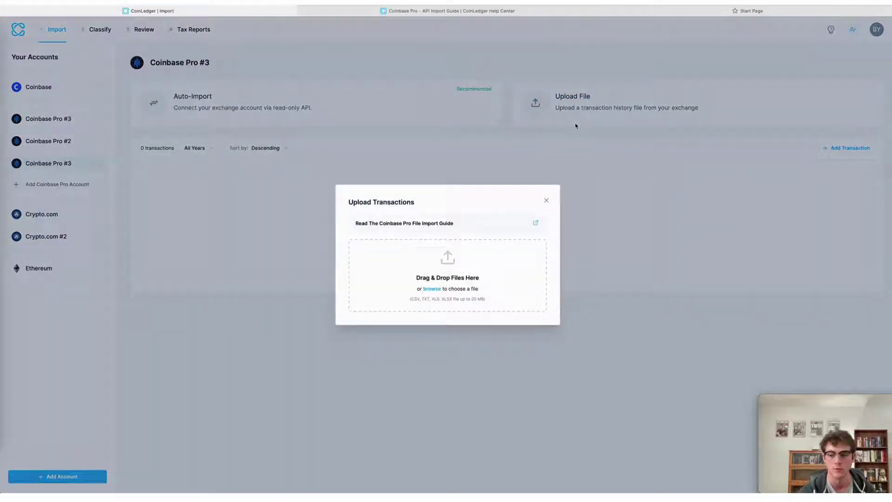
{"action": "left_click", "coordinate": [439, 230]}
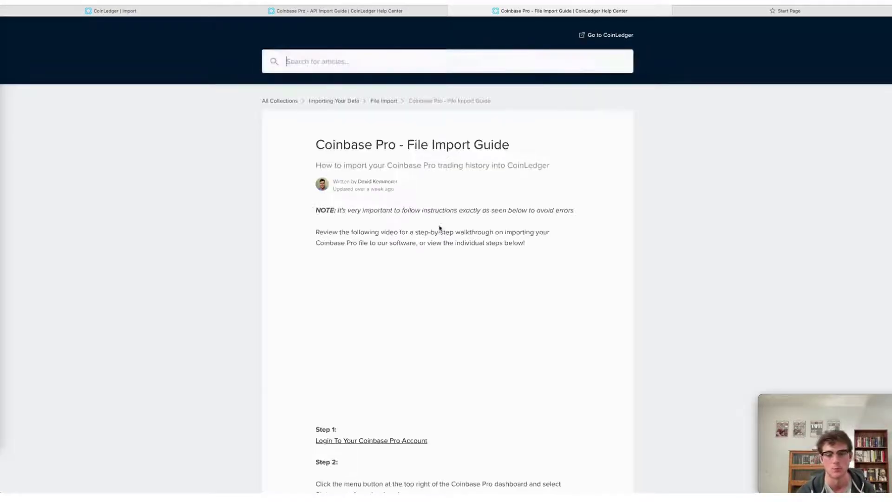
{"action": "scroll", "coordinate": [435, 204], "scroll_direction": "down", "scroll_amount": 4}
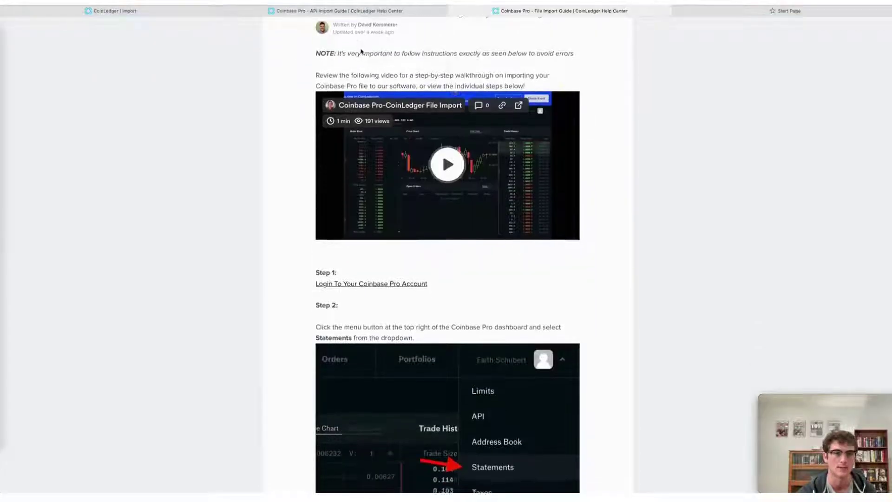
{"action": "scroll", "coordinate": [434, 203], "scroll_direction": "up", "scroll_amount": 4}
{"action": "left_click", "coordinate": [348, 11]}
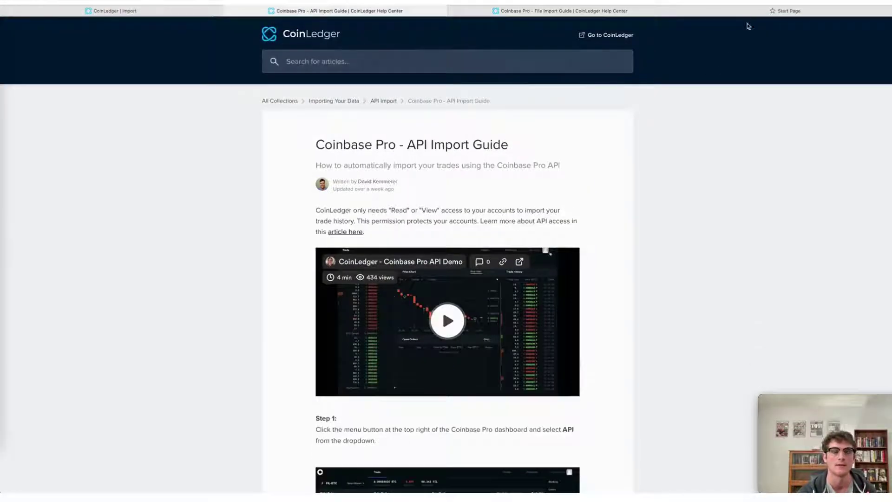
{"action": "left_click", "coordinate": [114, 11]}
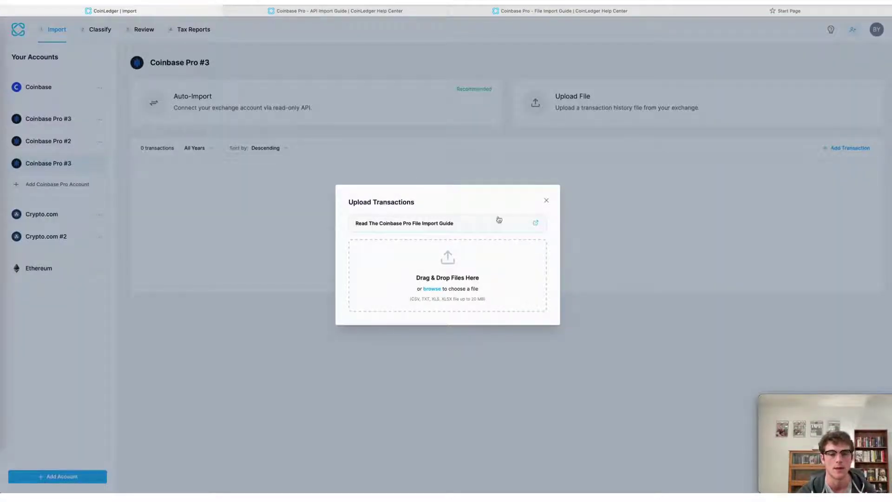
{"action": "left_click", "coordinate": [478, 157]}
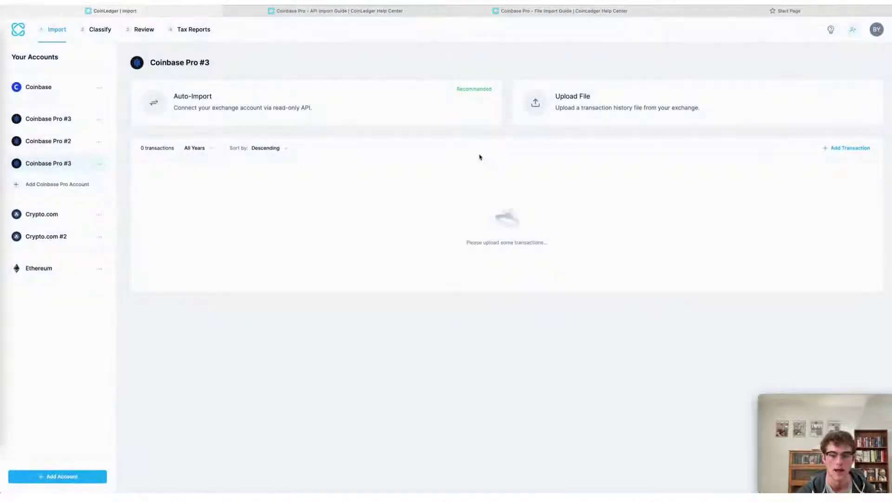
{"action": "left_click", "coordinate": [325, 120]}
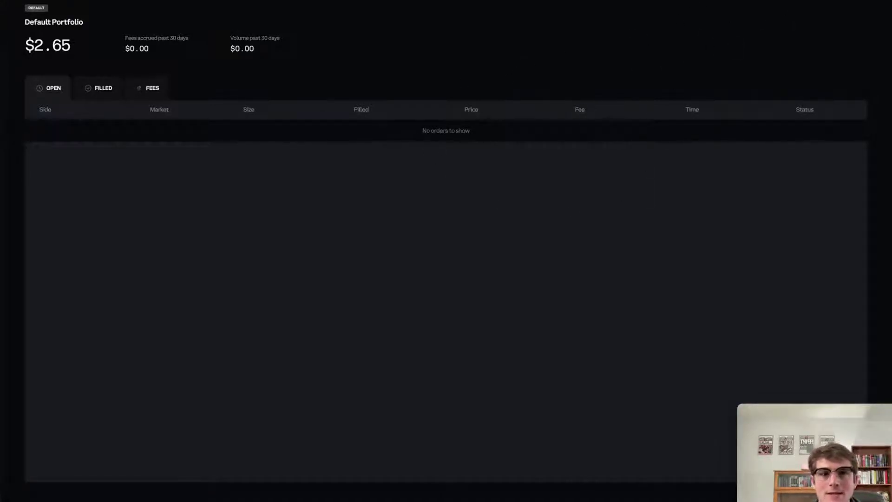
- Go through the profile menu and Statements to API Settings, listing the Default Portfolio key
{"action": "left_click", "coordinate": [851, 4]}
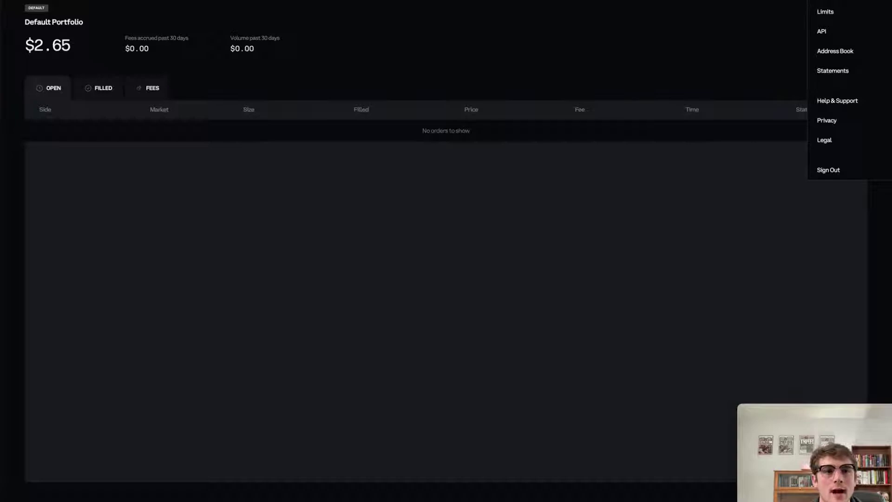
{"action": "left_click", "coordinate": [844, 72]}
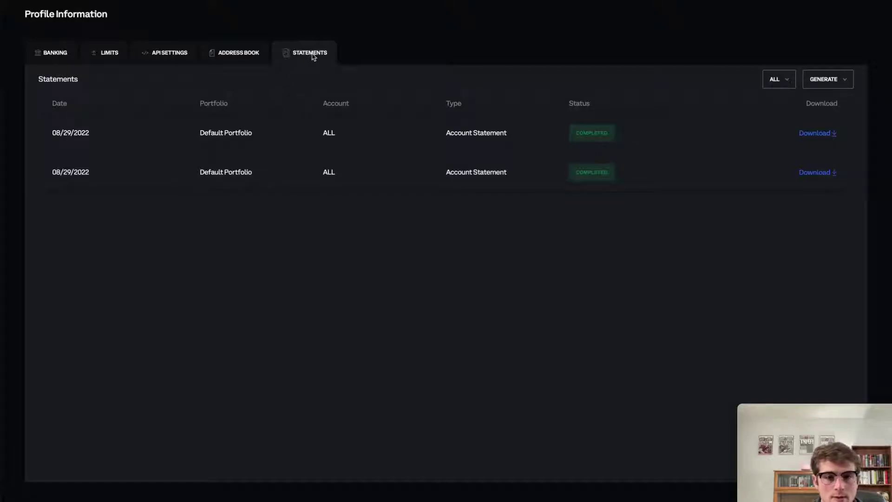
{"action": "left_click", "coordinate": [242, 53]}
{"action": "left_click", "coordinate": [180, 57]}
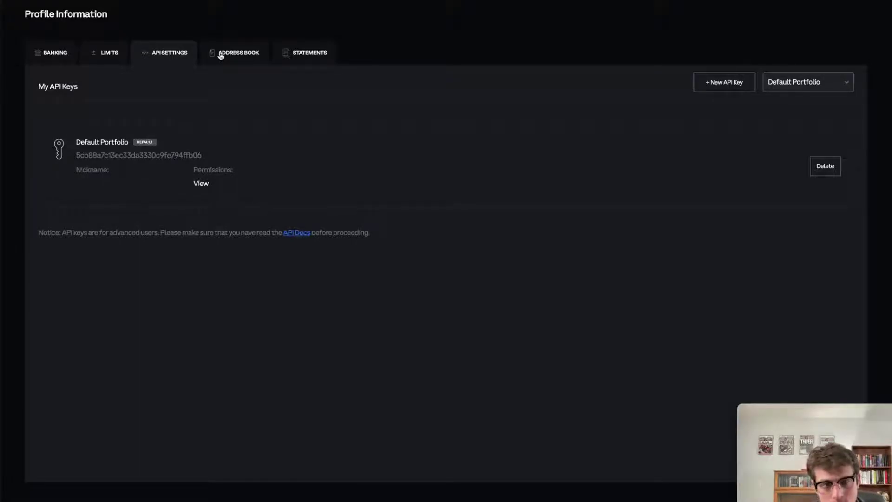
- Start a new API key nicknamed 'test' with View permission
{"action": "left_click", "coordinate": [727, 87]}
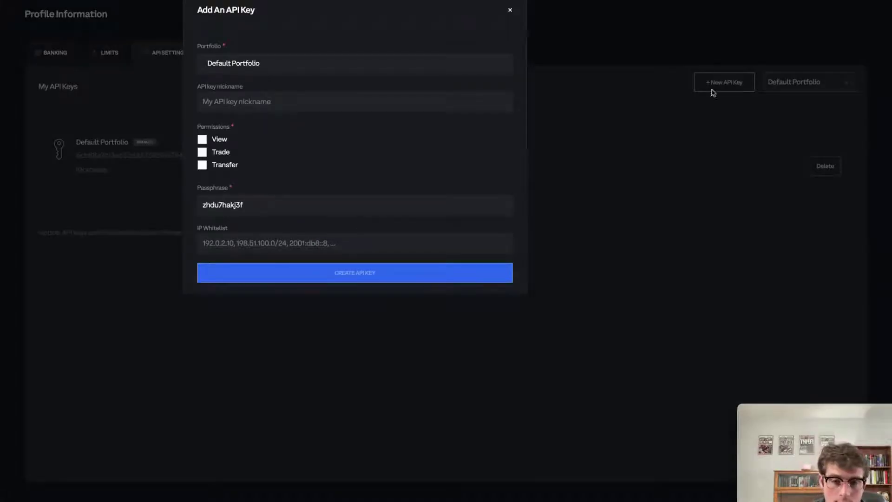
{"action": "left_click", "coordinate": [258, 105]}
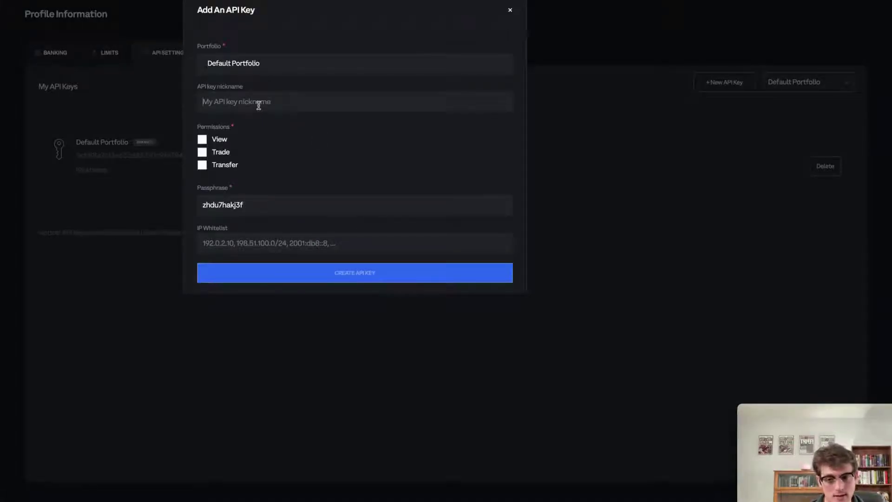
{"action": "type", "text": "test"}
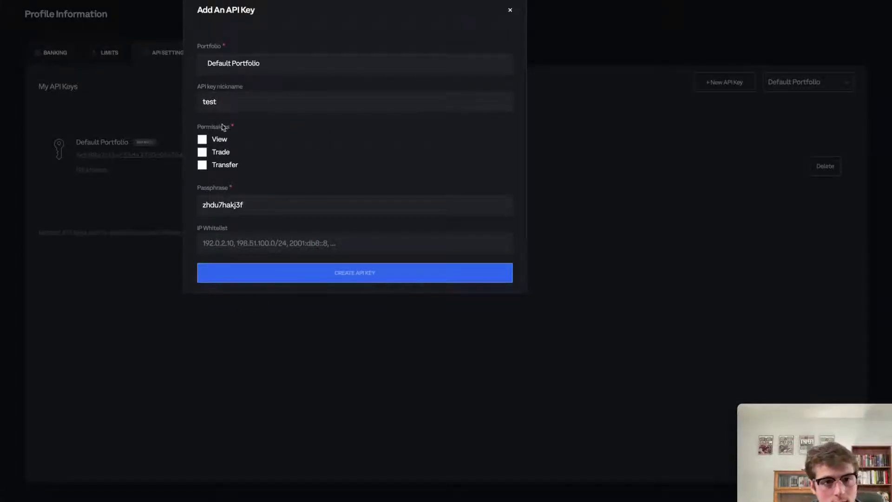
{"action": "left_click", "coordinate": [205, 143]}
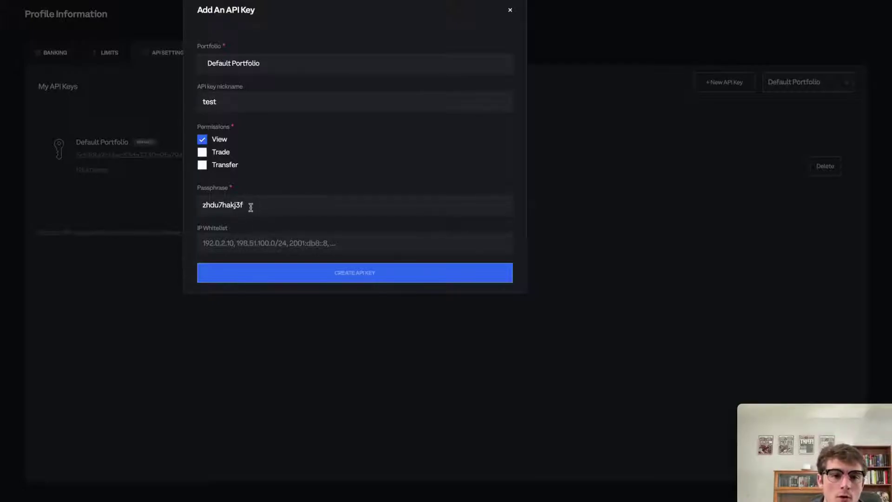
- Copy the generated passphrase and paste it into CoinLedger's API Passphrase field
{"action": "left_click_drag", "start_coordinate": [251, 207], "coordinate": [199, 206]}
{"action": "right_click", "coordinate": [224, 205]}
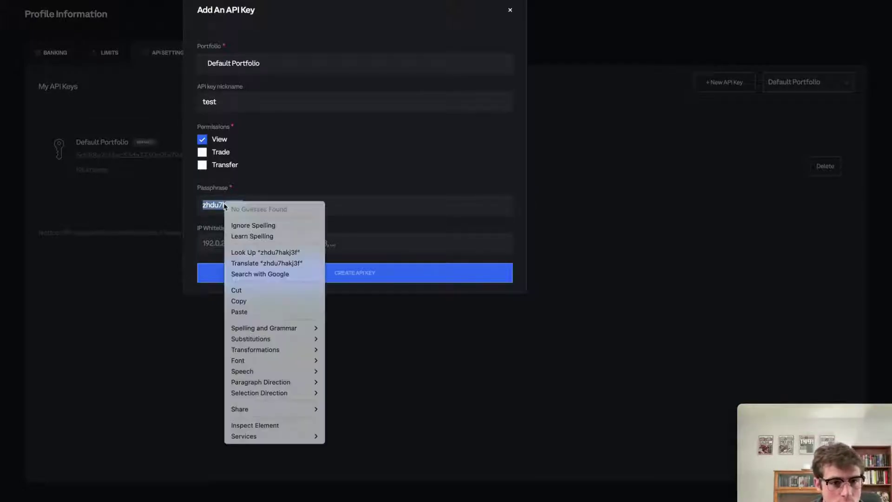
{"action": "left_click", "coordinate": [254, 302]}
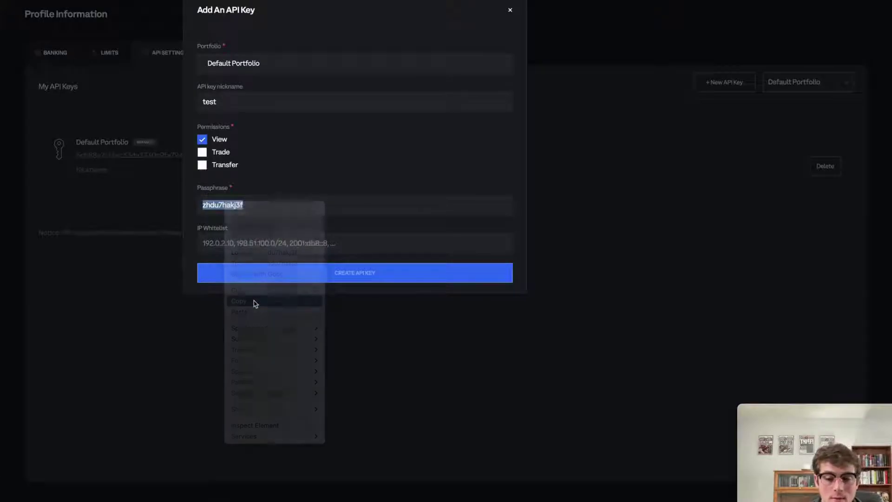
{"action": "left_click", "coordinate": [265, 208]}
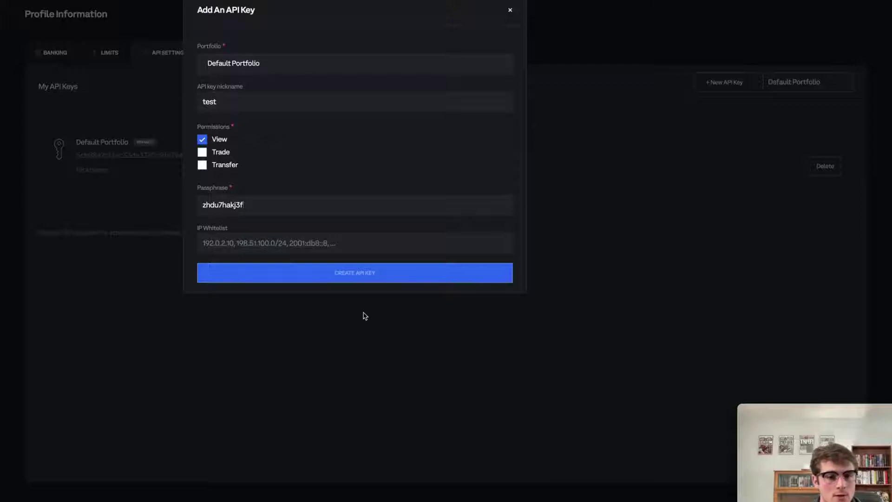
{"action": "left_click_drag", "start_coordinate": [255, 205], "coordinate": [169, 203]}
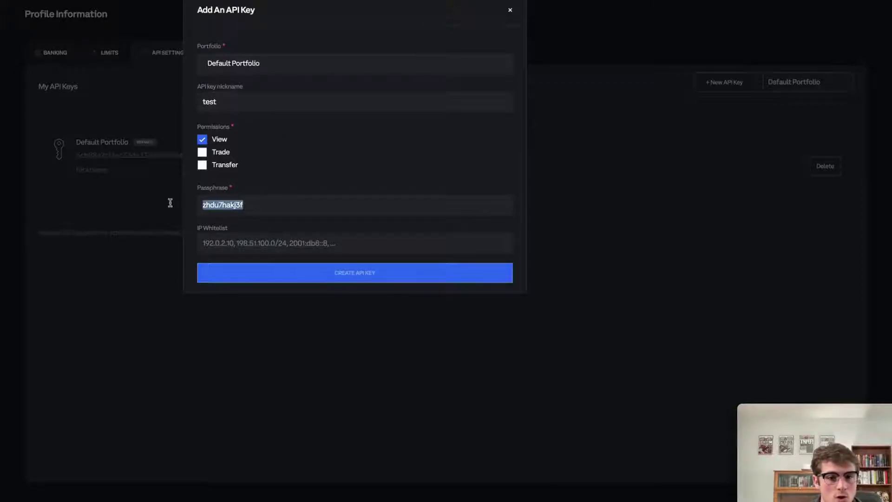
{"action": "left_click", "coordinate": [306, 207]}
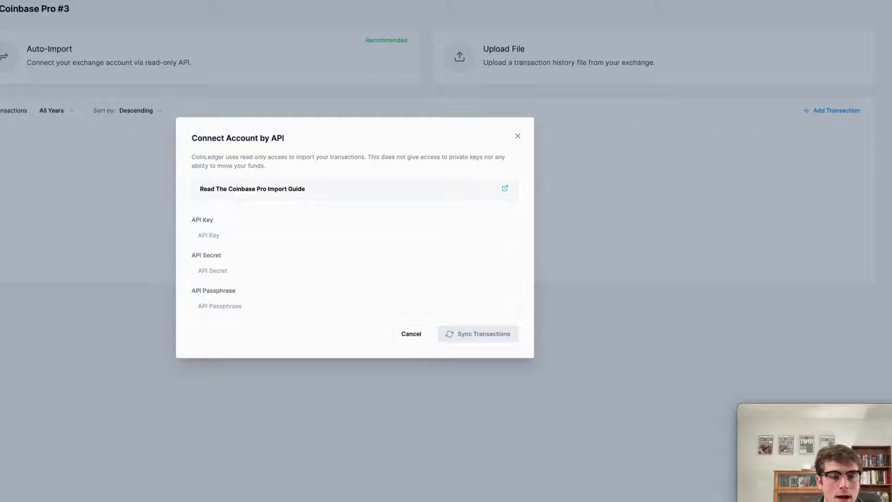
{"action": "left_click", "coordinate": [224, 306]}
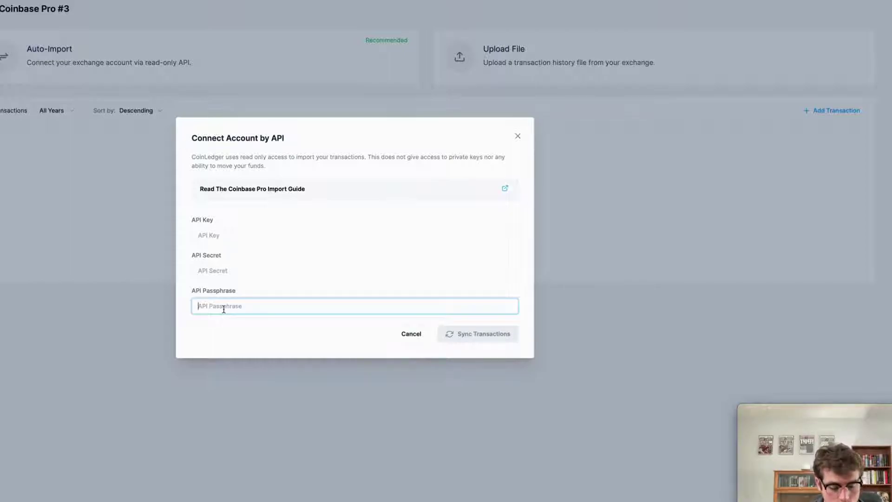
{"action": "key", "text": "ctrl+v"}
{"action": "left_click", "coordinate": [256, 263]}
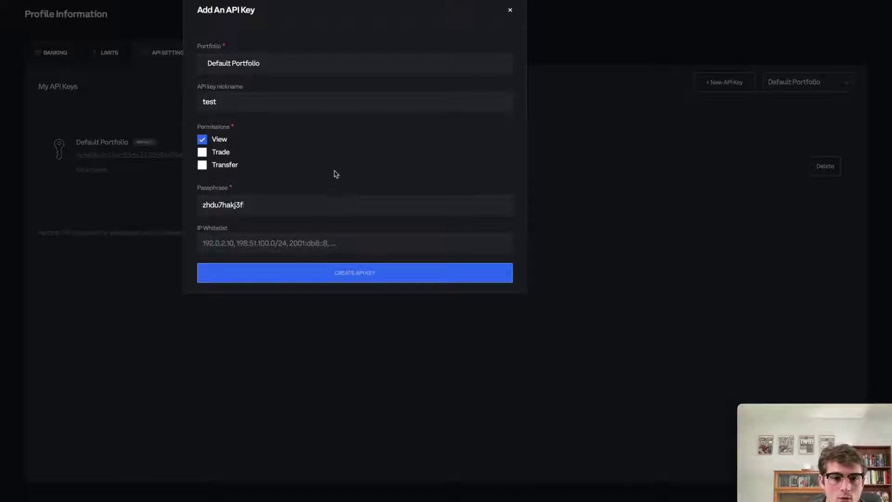
- Create the 'test' API key, confirm it with the SMS verification code, and copy its API secret
{"action": "left_click", "coordinate": [330, 278]}
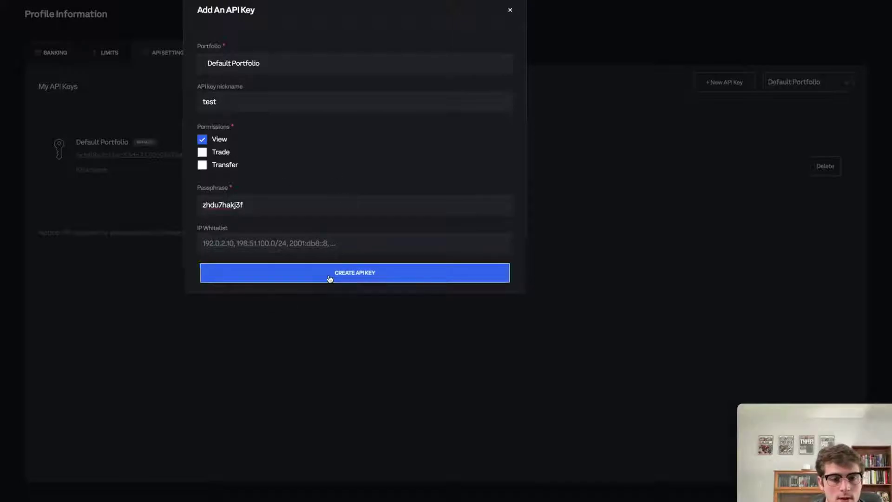
{"action": "left_click", "coordinate": [382, 81]}
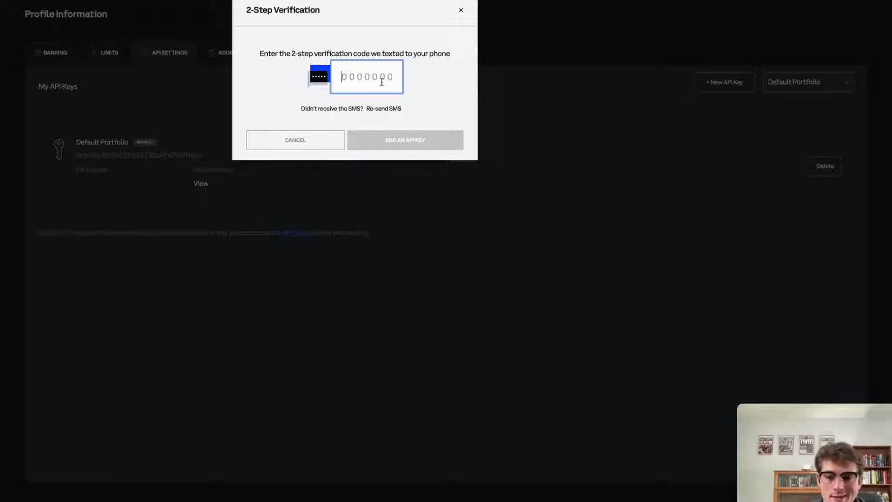
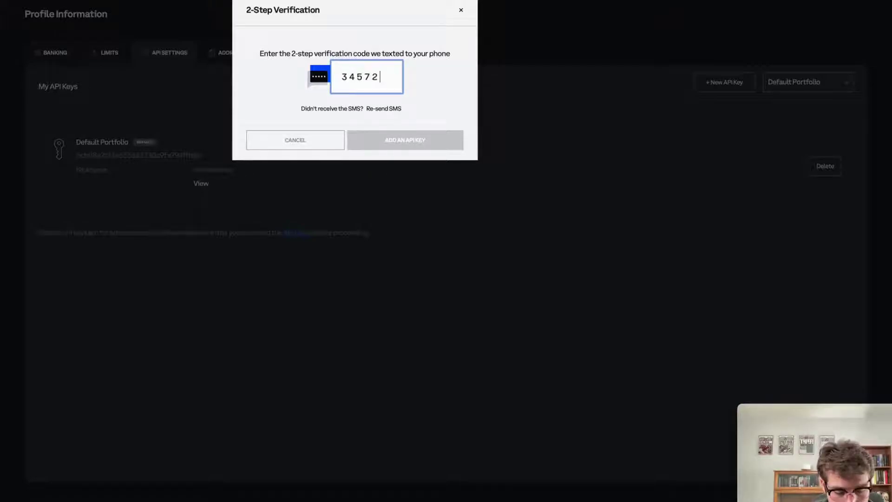
{"action": "left_click", "coordinate": [419, 142]}
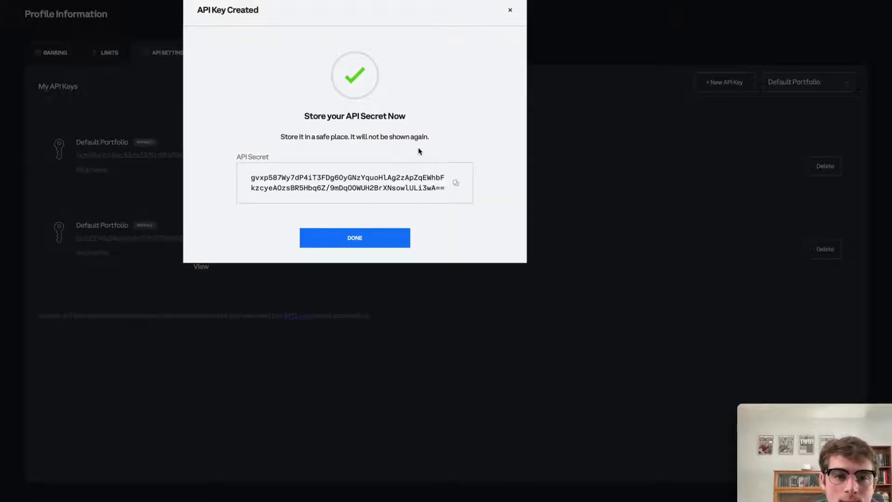
{"action": "left_click", "coordinate": [455, 185]}
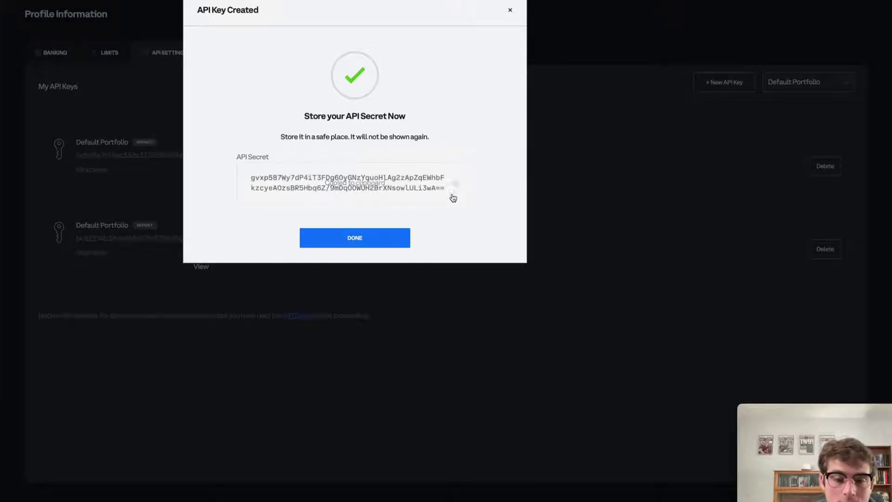
- Paste the copied secret into CoinLedger's API Secret field
{"action": "left_click", "coordinate": [402, 244]}
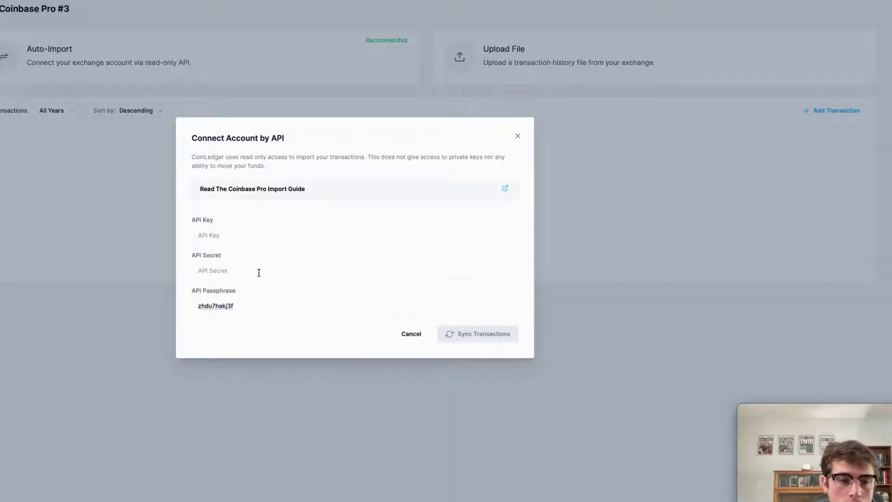
{"action": "left_click", "coordinate": [259, 270]}
{"action": "key", "text": "ctrl+v"}
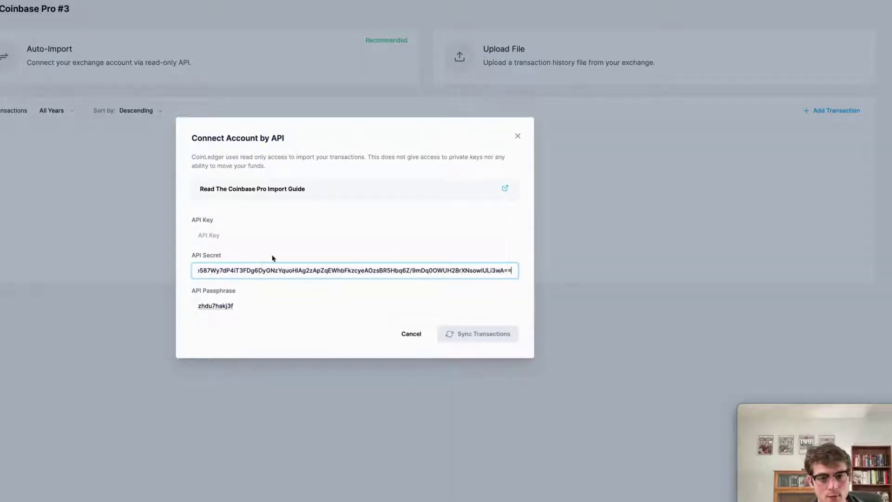
- Copy the new API key into the API Key field and sync, importing 12 transactions
{"action": "left_click", "coordinate": [275, 235]}
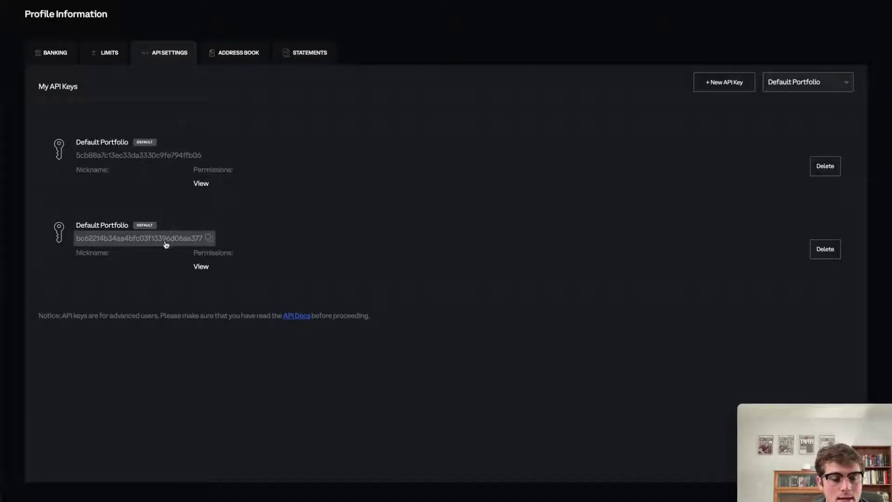
{"action": "left_click", "coordinate": [171, 243]}
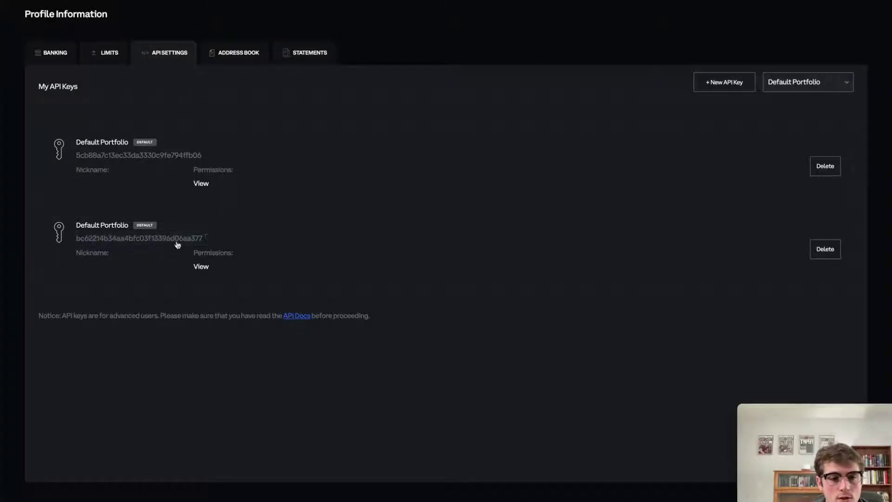
{"action": "left_click", "coordinate": [213, 239]}
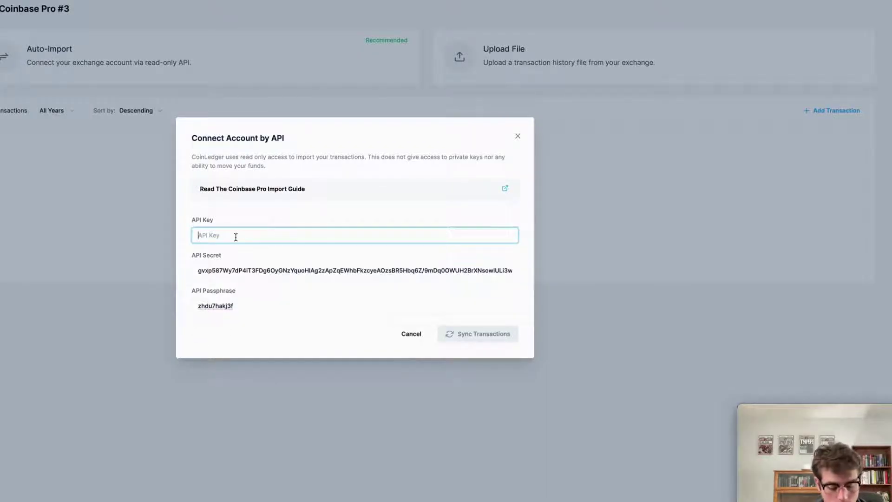
{"action": "key", "text": "ctrl+v"}
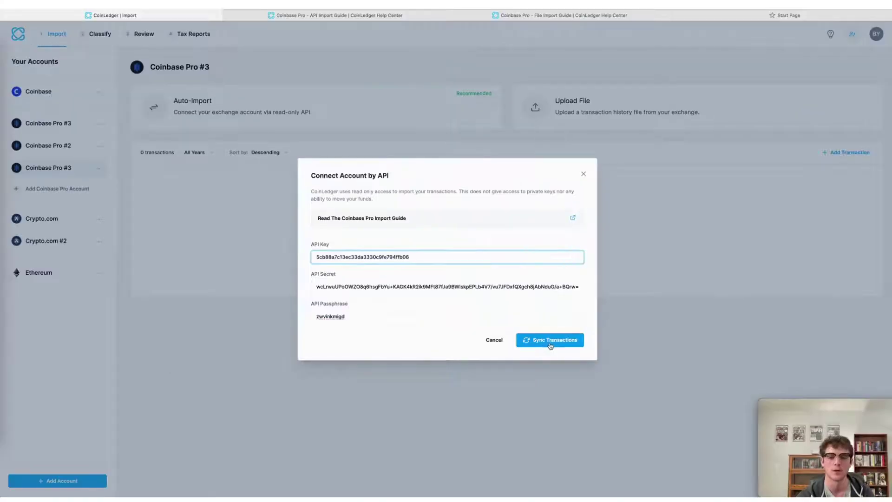
{"action": "left_click", "coordinate": [551, 346]}
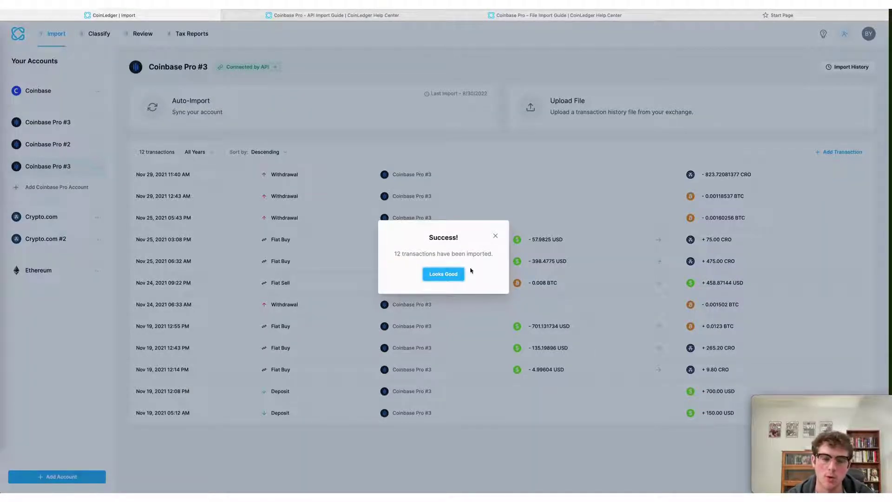
- Dismiss the import success message and scroll through the transactions on the Review page
{"action": "left_click", "coordinate": [459, 274]}
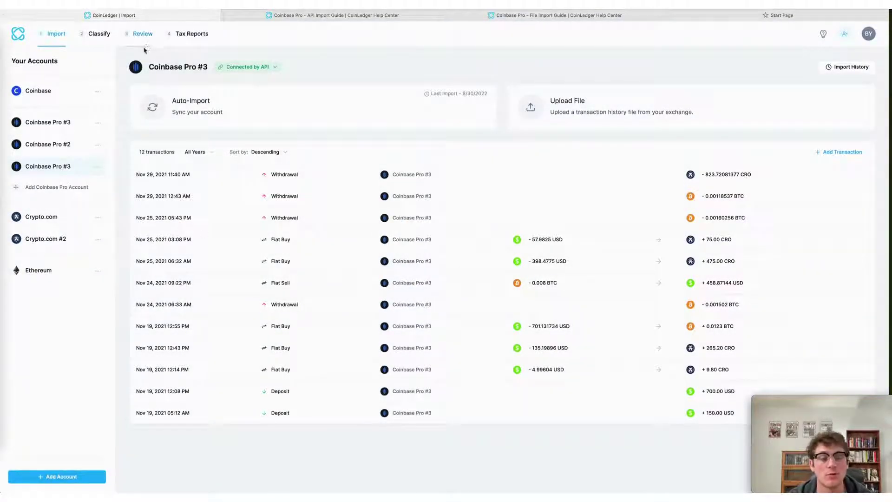
{"action": "left_click", "coordinate": [142, 34]}
{"action": "scroll", "coordinate": [163, 251], "scroll_direction": "down", "scroll_amount": 10}
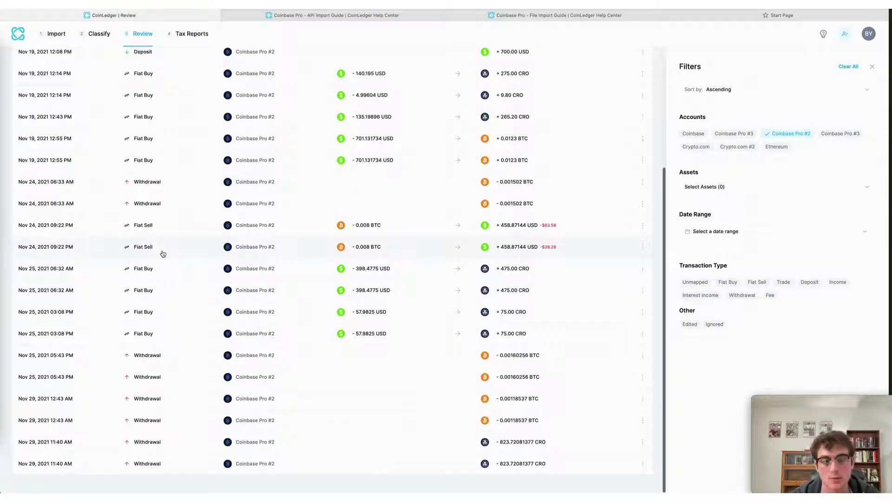
{"action": "scroll", "coordinate": [162, 253], "scroll_direction": "up", "scroll_amount": 3}
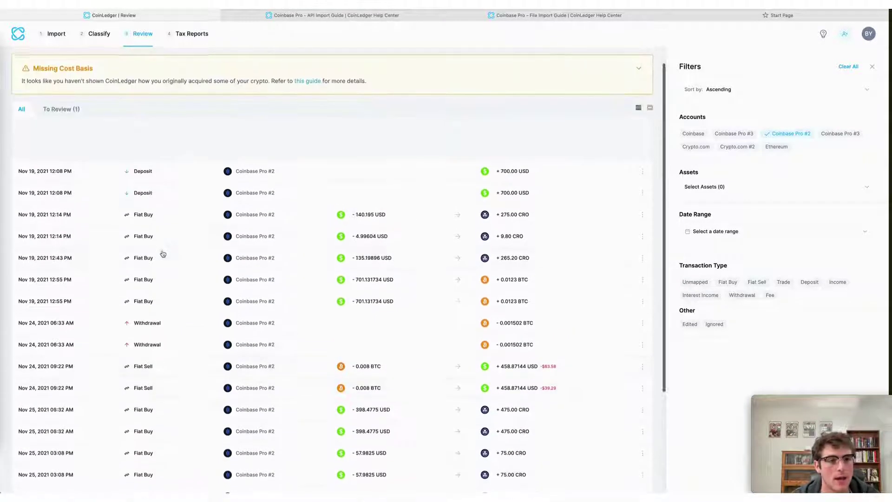
{"action": "scroll", "coordinate": [163, 254], "scroll_direction": "down", "scroll_amount": 3}
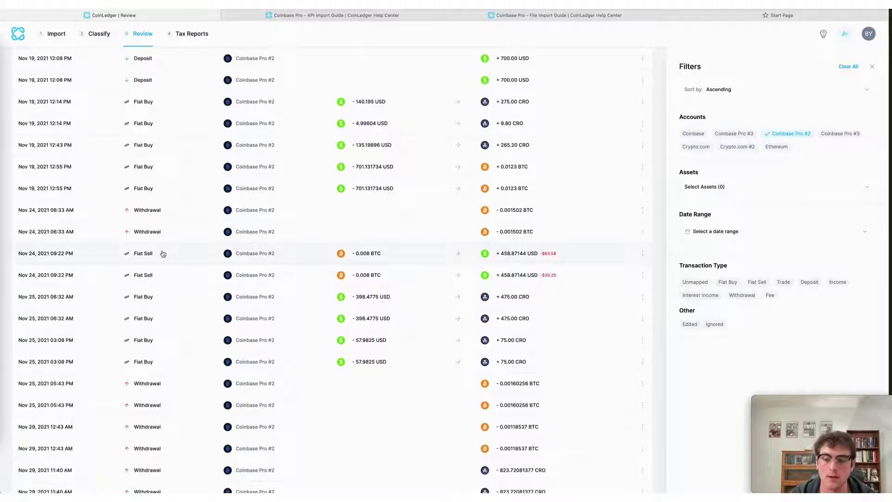
{"action": "scroll", "coordinate": [259, 230], "scroll_direction": "up", "scroll_amount": 3}
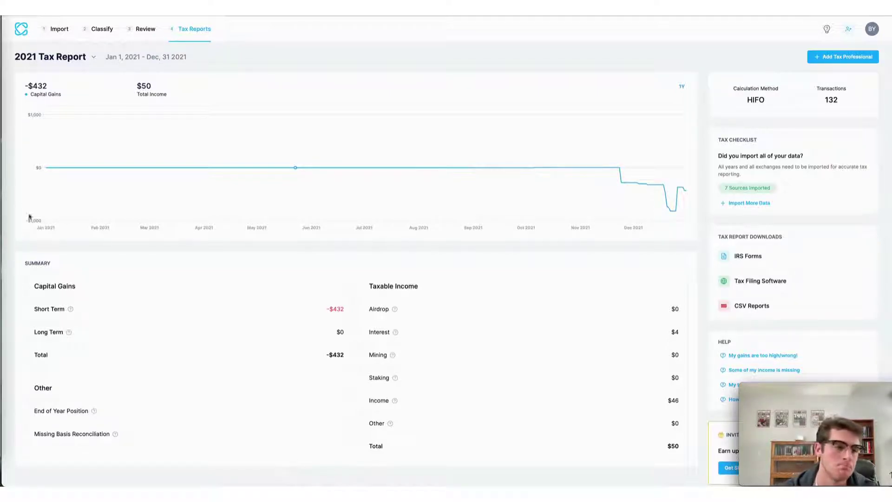
{"action": "scroll", "coordinate": [114, 329], "scroll_direction": "down", "scroll_amount": 1}
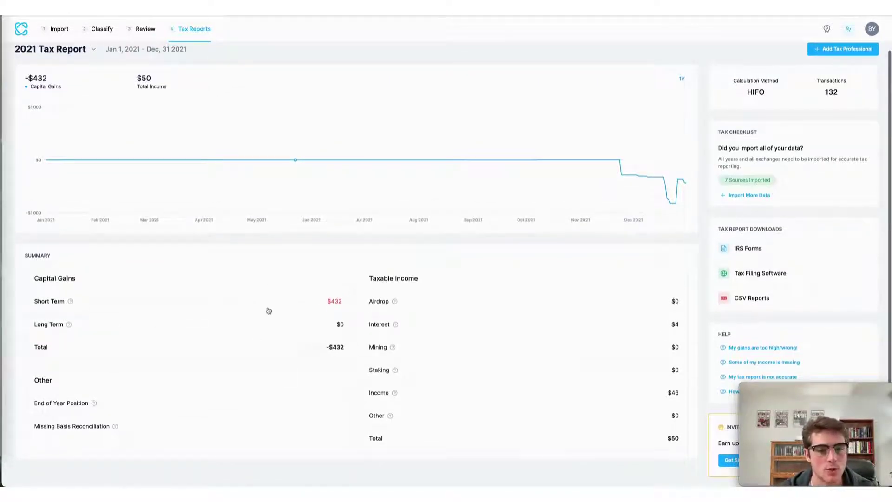
{"action": "left_click_drag", "start_coordinate": [267, 304], "coordinate": [271, 333]}
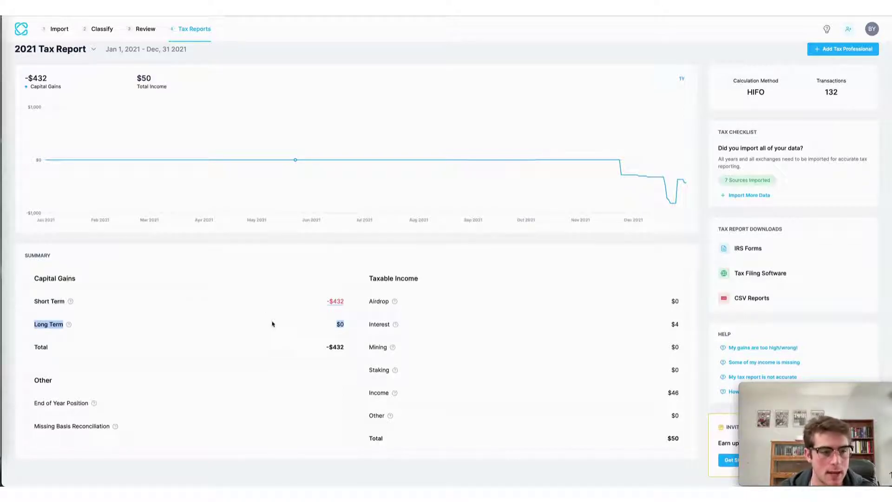
{"action": "left_click", "coordinate": [273, 307]}
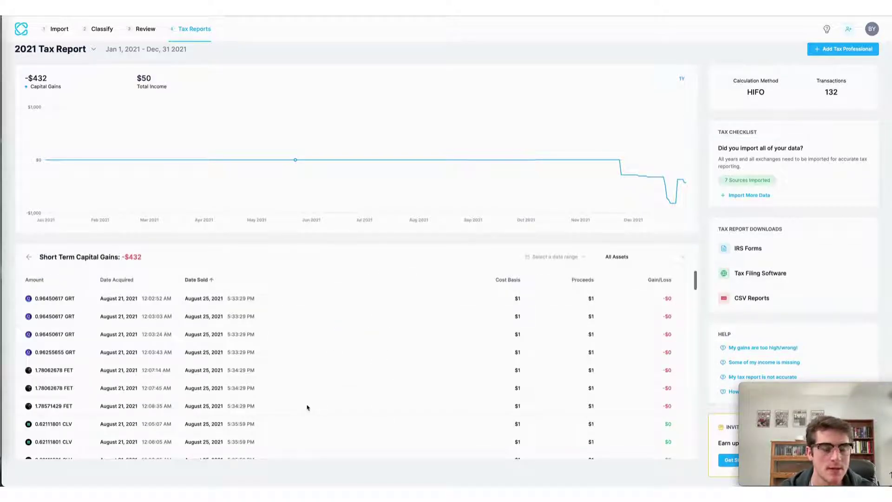
{"action": "scroll", "coordinate": [582, 409], "scroll_direction": "down", "scroll_amount": 5}
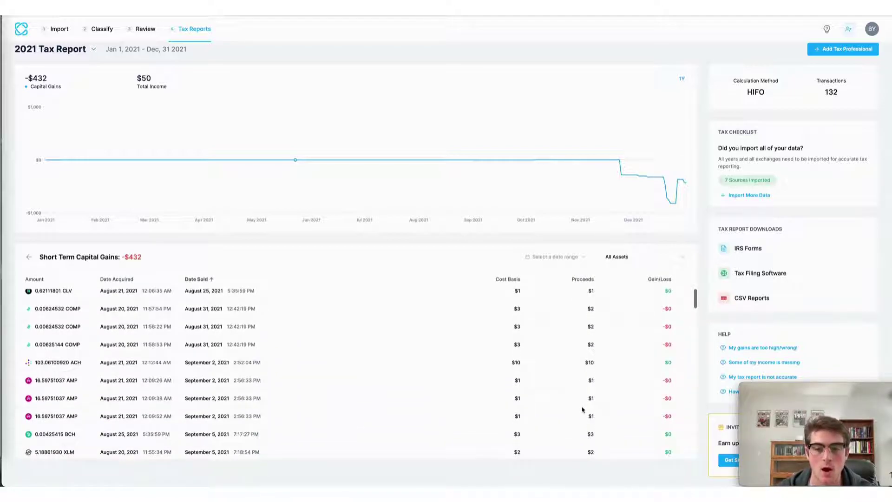
{"action": "scroll", "coordinate": [584, 382], "scroll_direction": "down", "scroll_amount": 5}
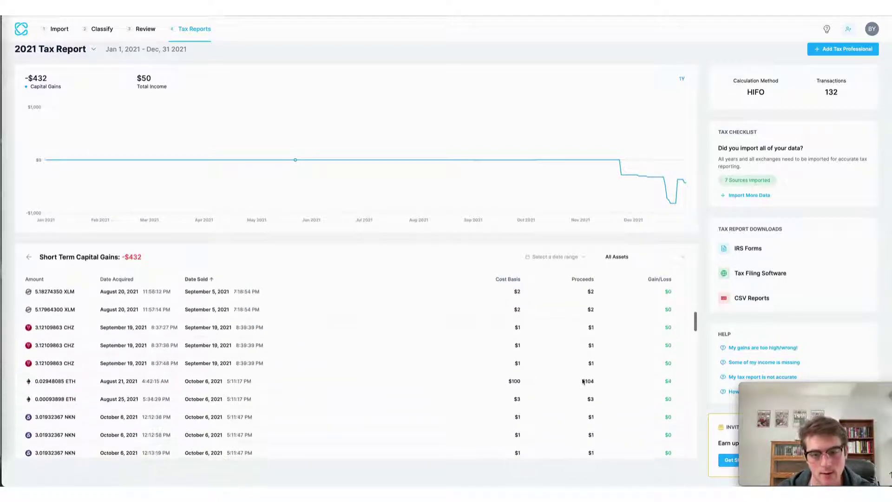
{"action": "scroll", "coordinate": [583, 382], "scroll_direction": "down", "scroll_amount": 8}
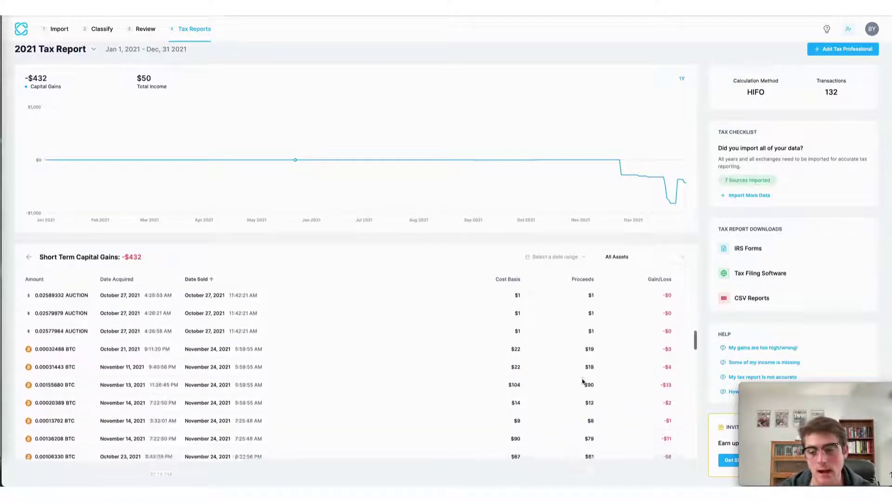
{"action": "scroll", "coordinate": [583, 382], "scroll_direction": "down", "scroll_amount": 8}
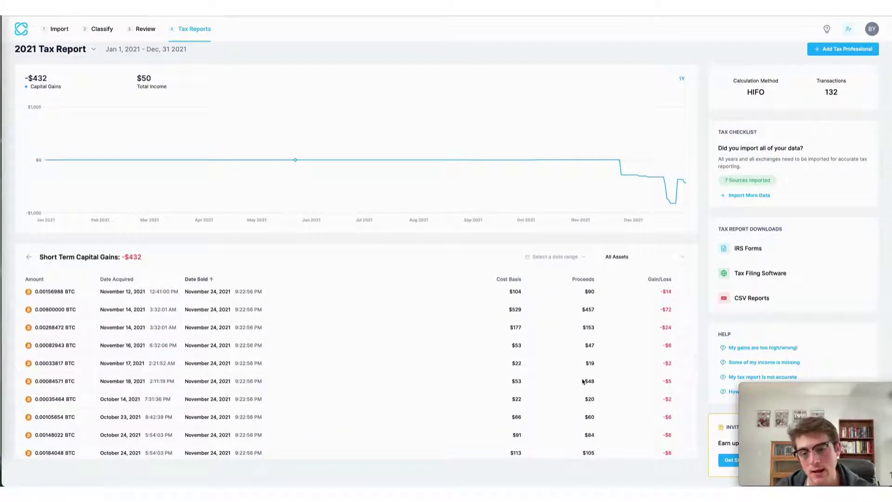
{"action": "scroll", "coordinate": [583, 382], "scroll_direction": "down", "scroll_amount": 8}
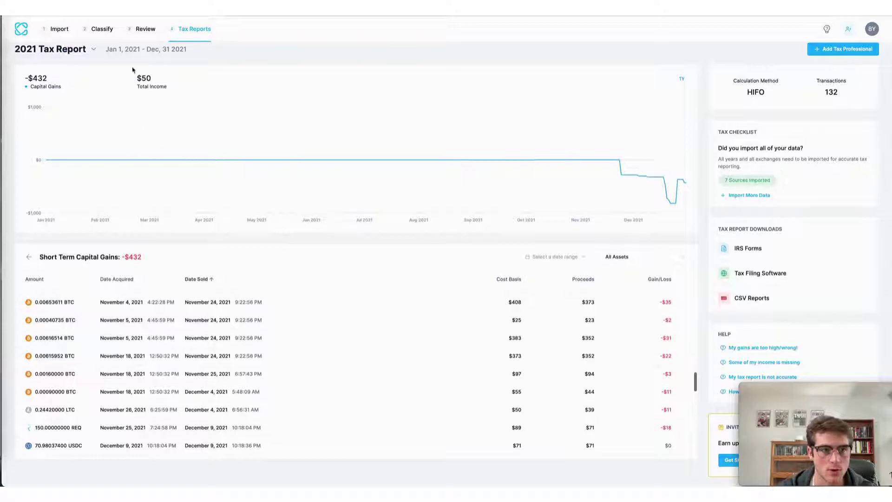
{"action": "scroll", "coordinate": [203, 458], "scroll_direction": "down", "scroll_amount": 5}
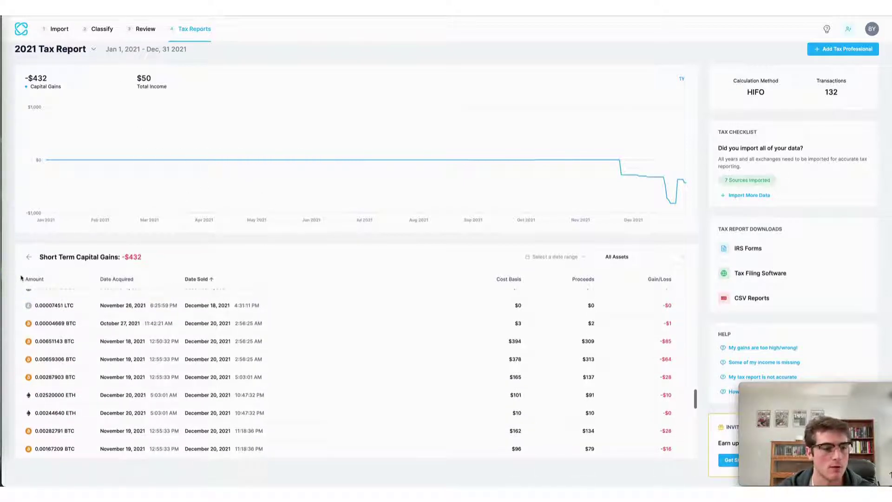
{"action": "left_click", "coordinate": [29, 257]}
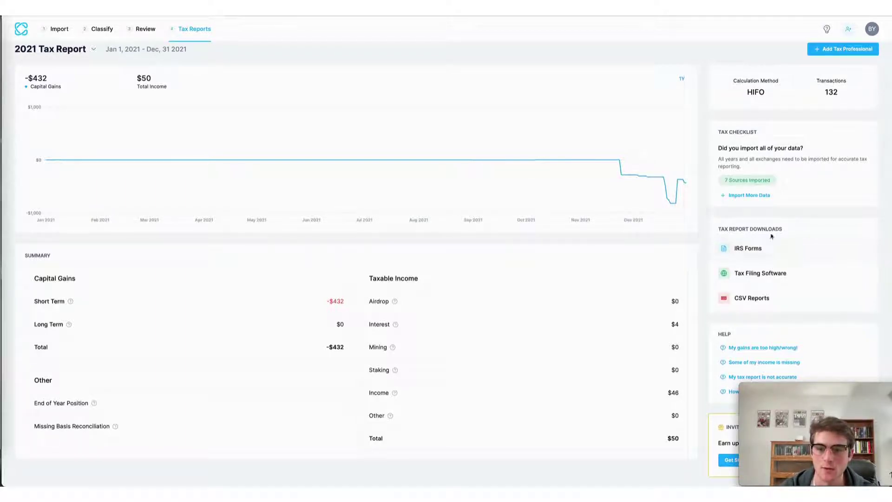
- Generate IRS Form 8949 from the IRS Forms downloads and dismiss the success message
{"action": "left_click", "coordinate": [793, 250]}
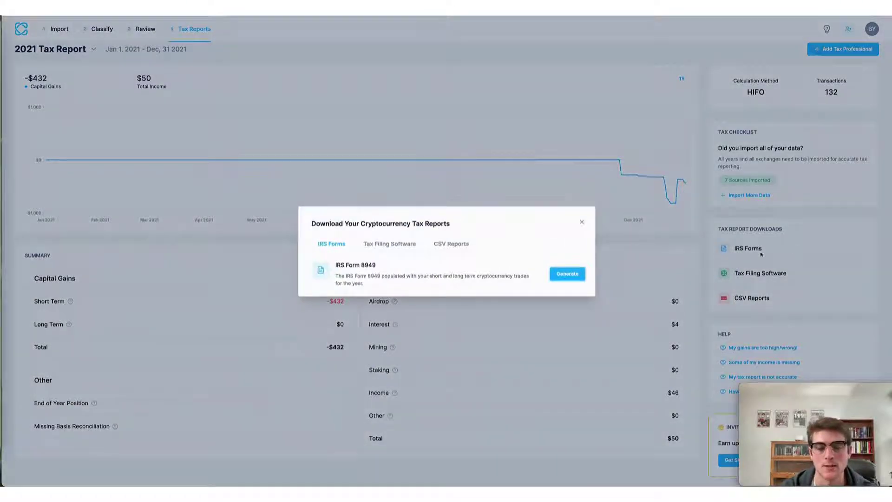
{"action": "left_click", "coordinate": [569, 277]}
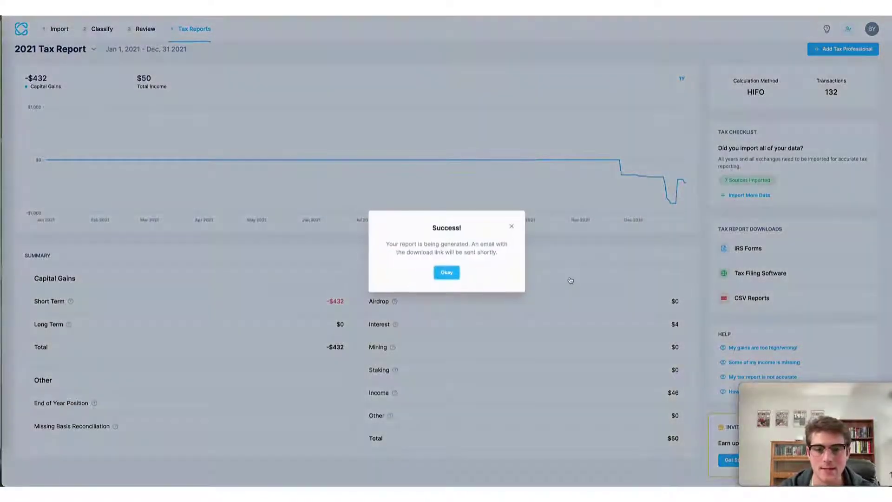
{"action": "left_click", "coordinate": [447, 273]}
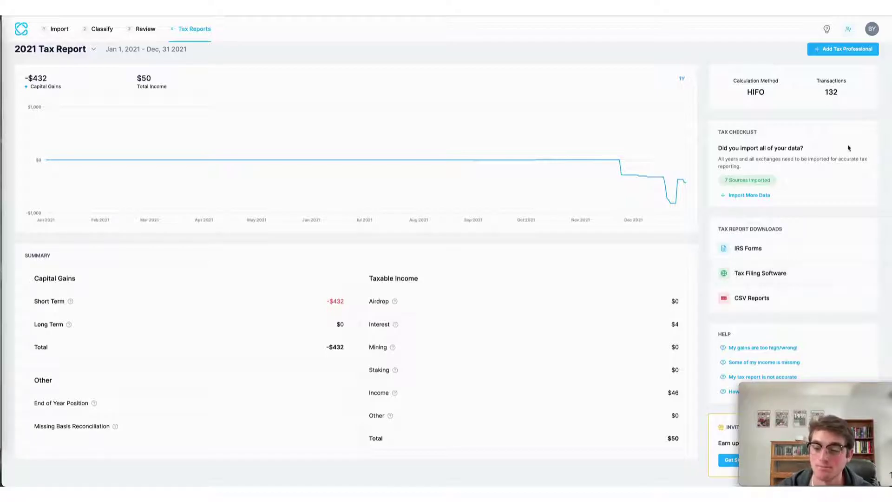
- Look at the Add Tax Professional invite form, then switch to the 2021 CSV Reports downloads
{"action": "left_click", "coordinate": [843, 49]}
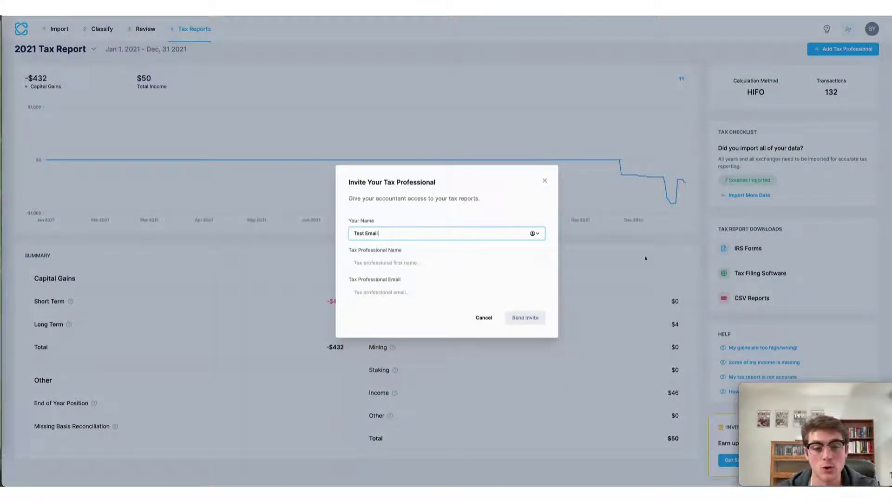
{"action": "left_click", "coordinate": [421, 261]}
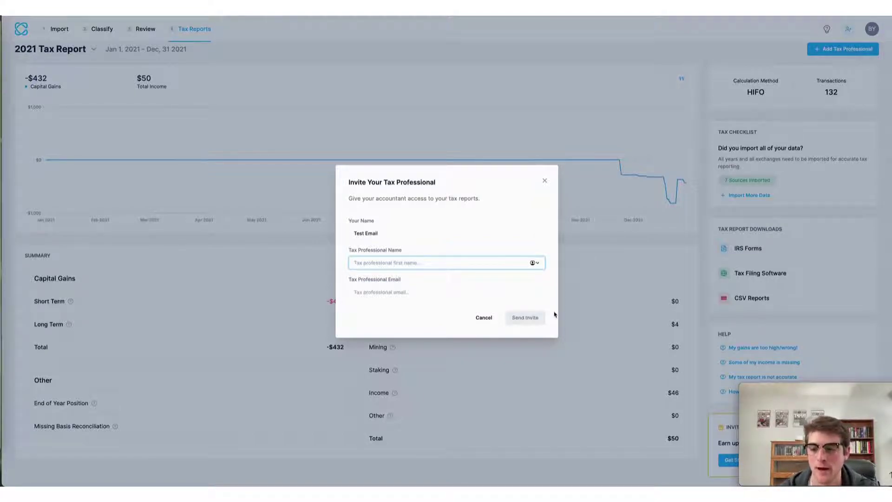
{"action": "left_click", "coordinate": [749, 301]}
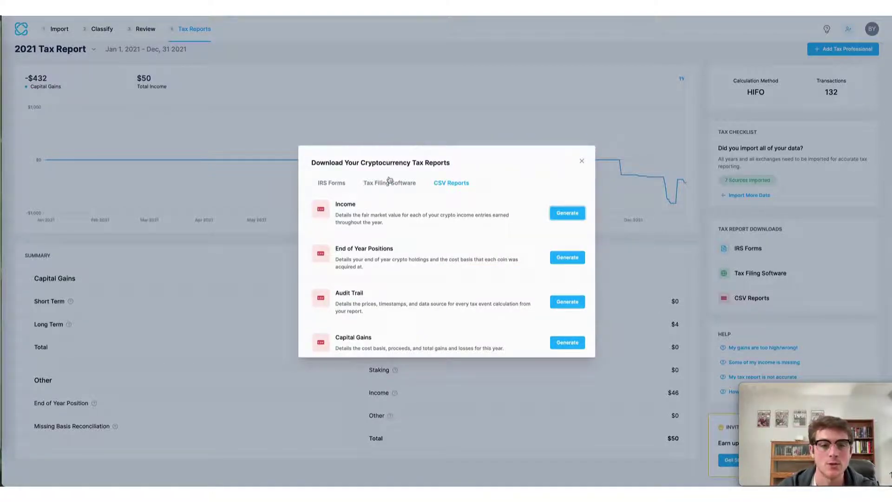
- Browse the Tax Filing Software exports: H&R Block, TaxAct, TurboTax Desktop, TurboTax Online and TaxSlayer
{"action": "left_click", "coordinate": [389, 182]}
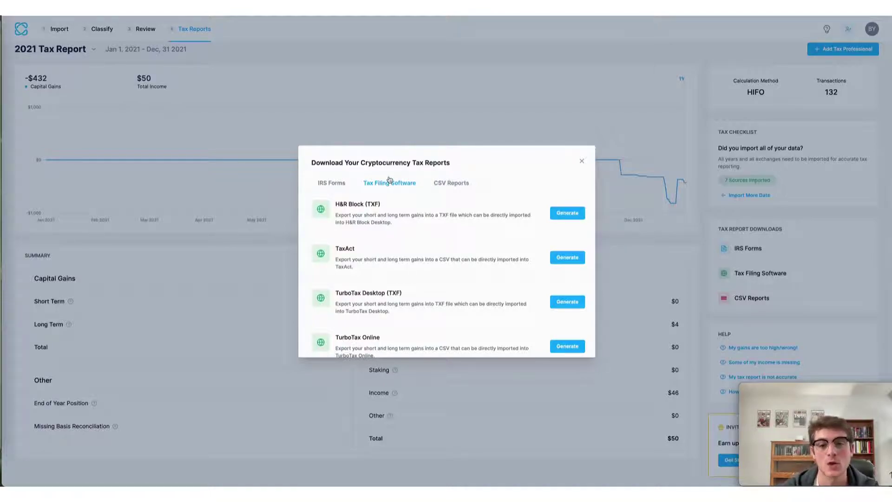
{"action": "scroll", "coordinate": [399, 213], "scroll_direction": "down", "scroll_amount": 1}
{"action": "scroll", "coordinate": [386, 219], "scroll_direction": "up", "scroll_amount": 1}
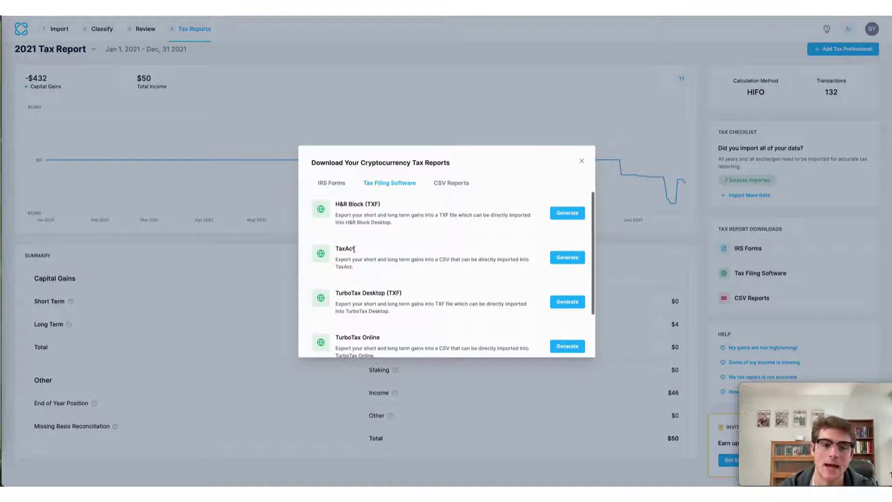
{"action": "scroll", "coordinate": [354, 249], "scroll_direction": "down", "scroll_amount": 1}
{"action": "scroll", "coordinate": [354, 250], "scroll_direction": "down", "scroll_amount": 1}
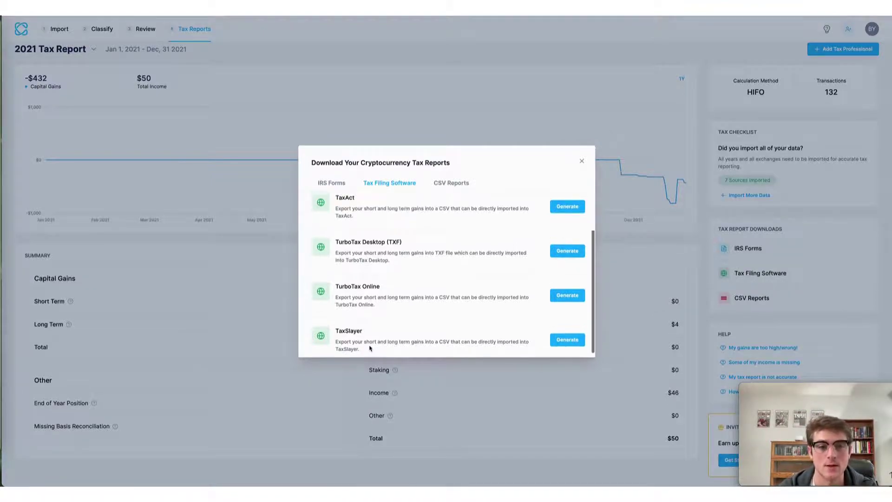
{"action": "scroll", "coordinate": [370, 347], "scroll_direction": "up", "scroll_amount": 1}
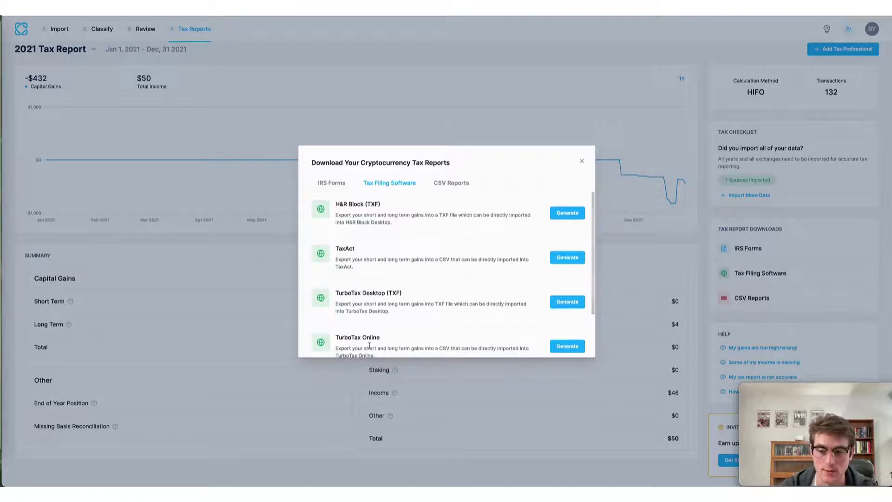
- Generate and download the TaxAct export file, allowing the browser download, and return to the 2021 report
{"action": "left_click", "coordinate": [572, 258]}
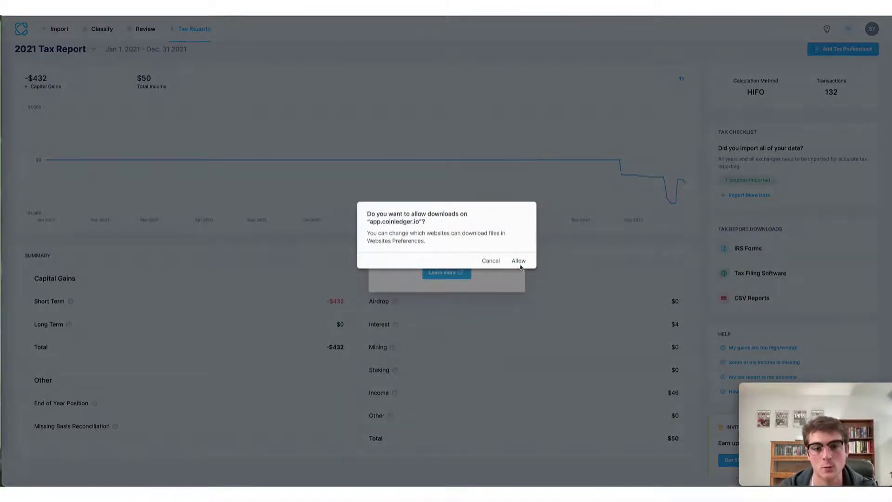
{"action": "left_click", "coordinate": [521, 260]}
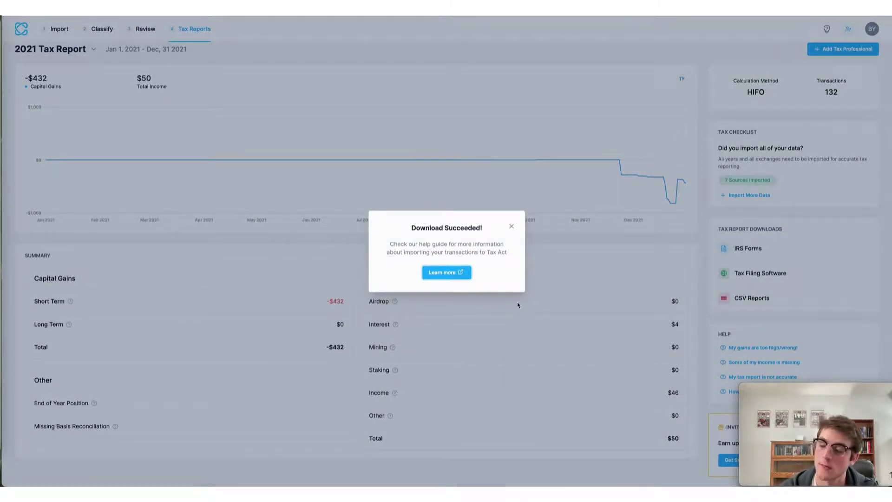
{"action": "left_click", "coordinate": [492, 169]}
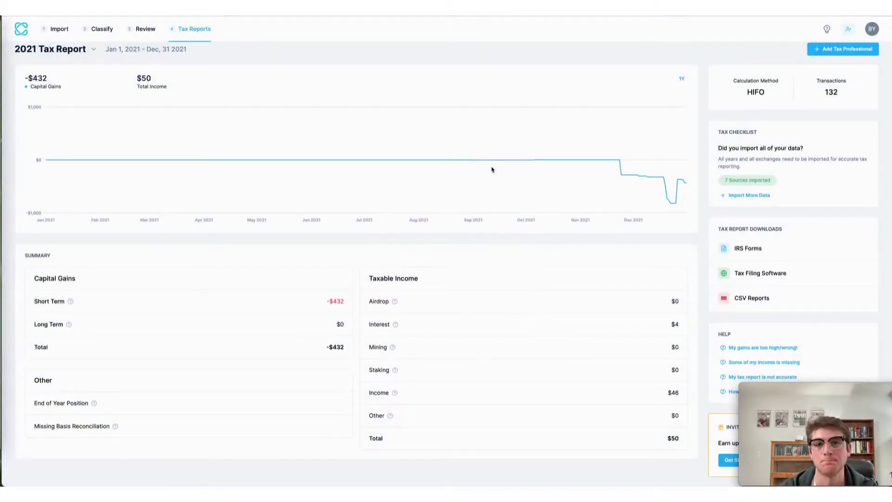